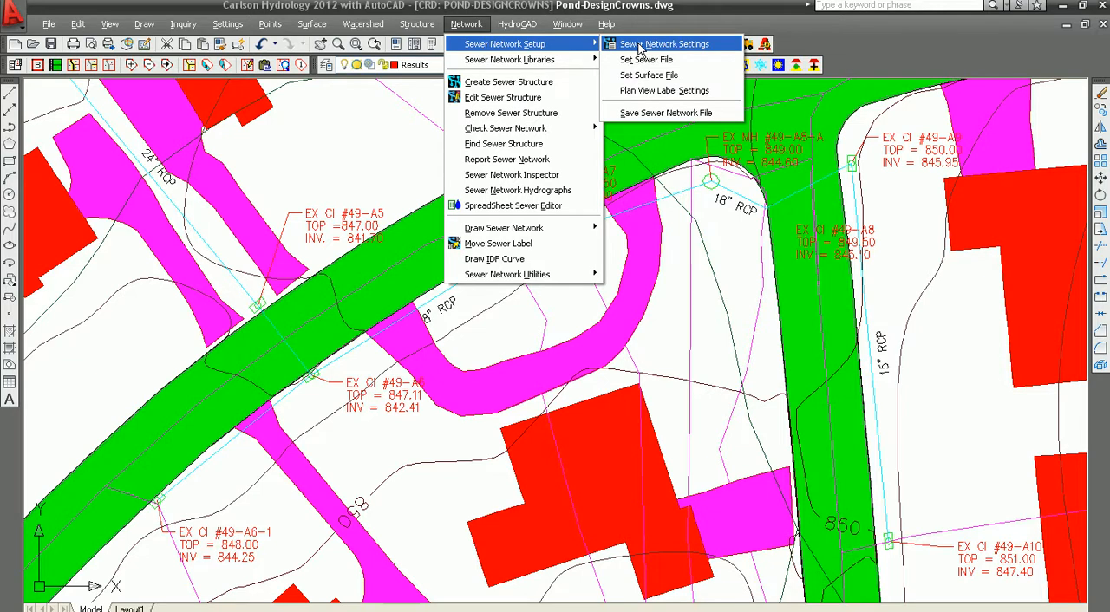
# - Review the pipe design rules in the Sewer Network Settings, including the junction matching option, and accept them
pyautogui.click(639, 45)
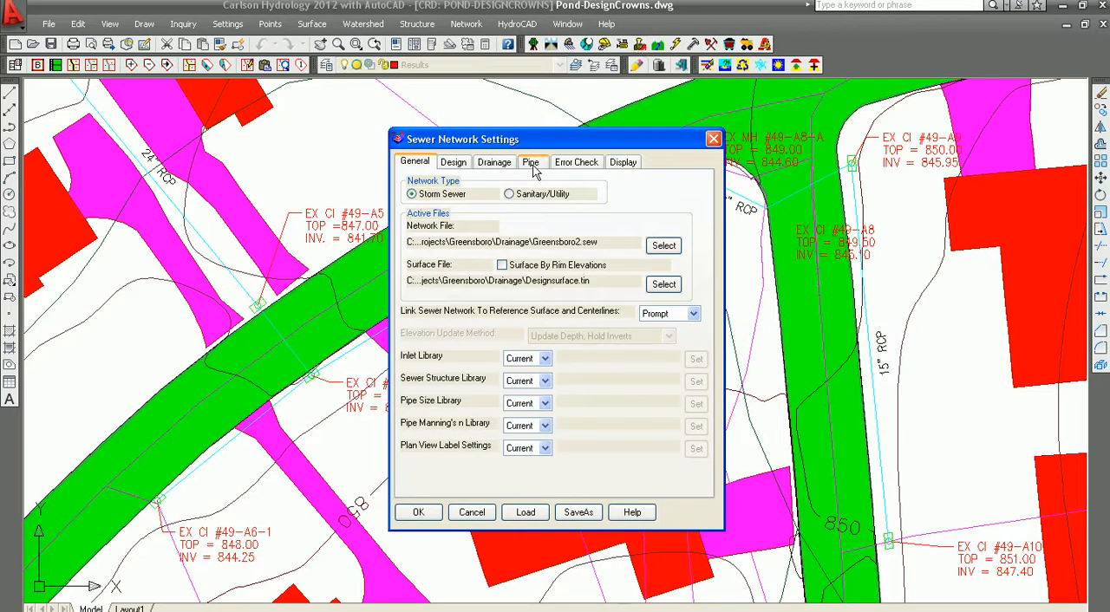
pyautogui.click(532, 165)
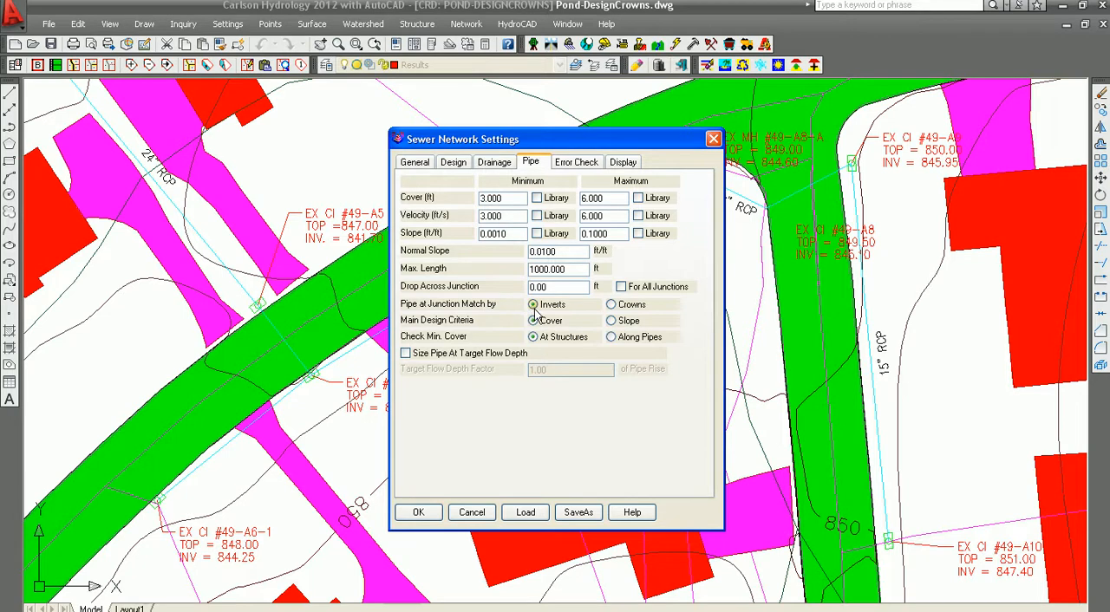
pyautogui.click(419, 512)
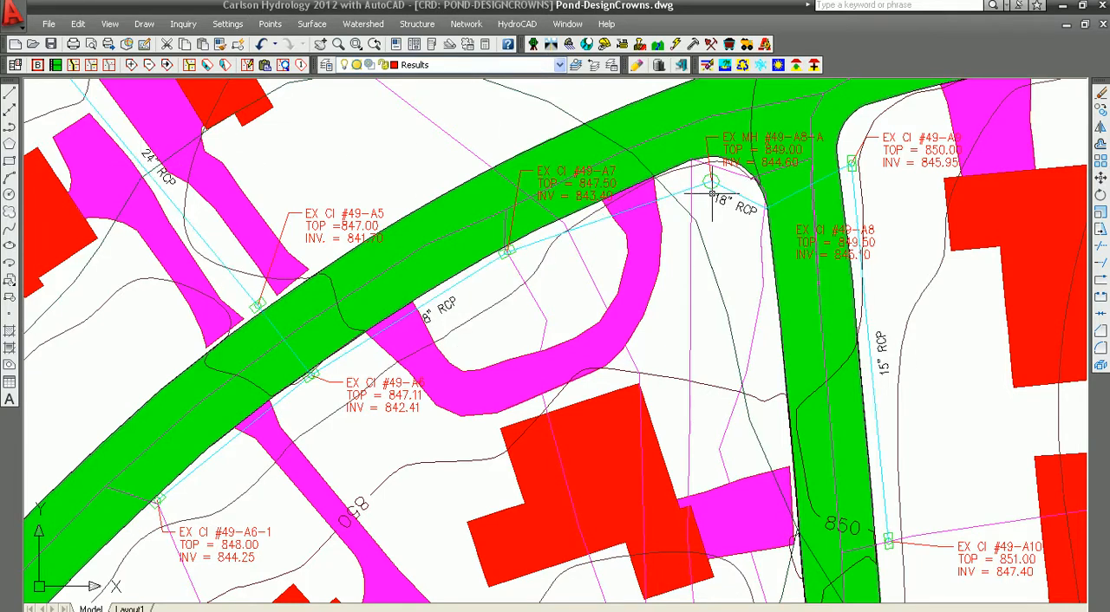
# - Start editing the sewer structure at EX CI #49-A10, keeping the existing elevations despite the reference surface differences
pyautogui.click(466, 24)
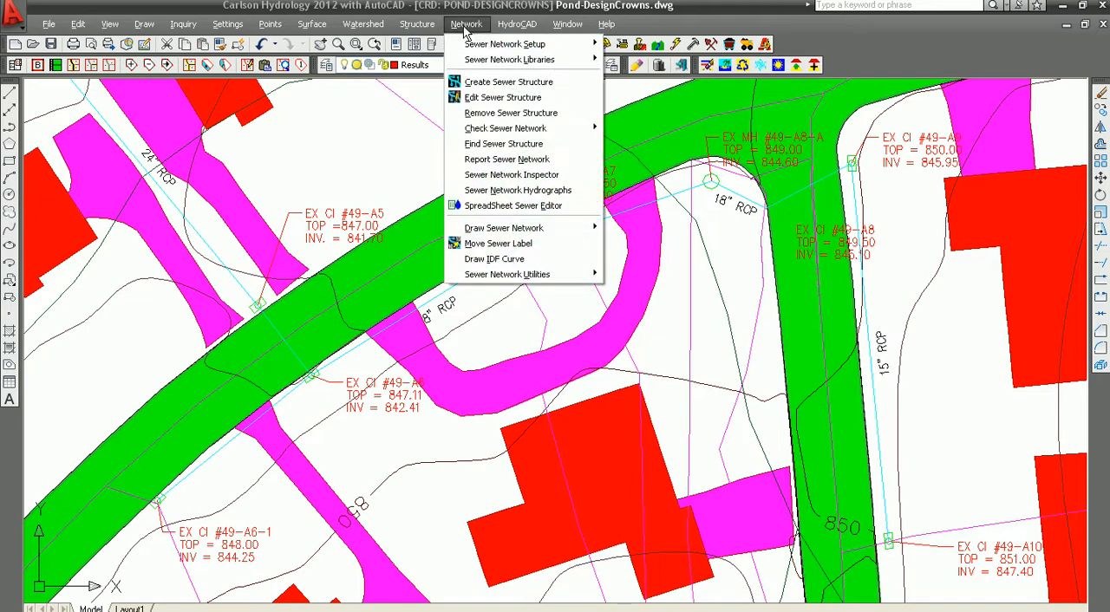
pyautogui.click(483, 100)
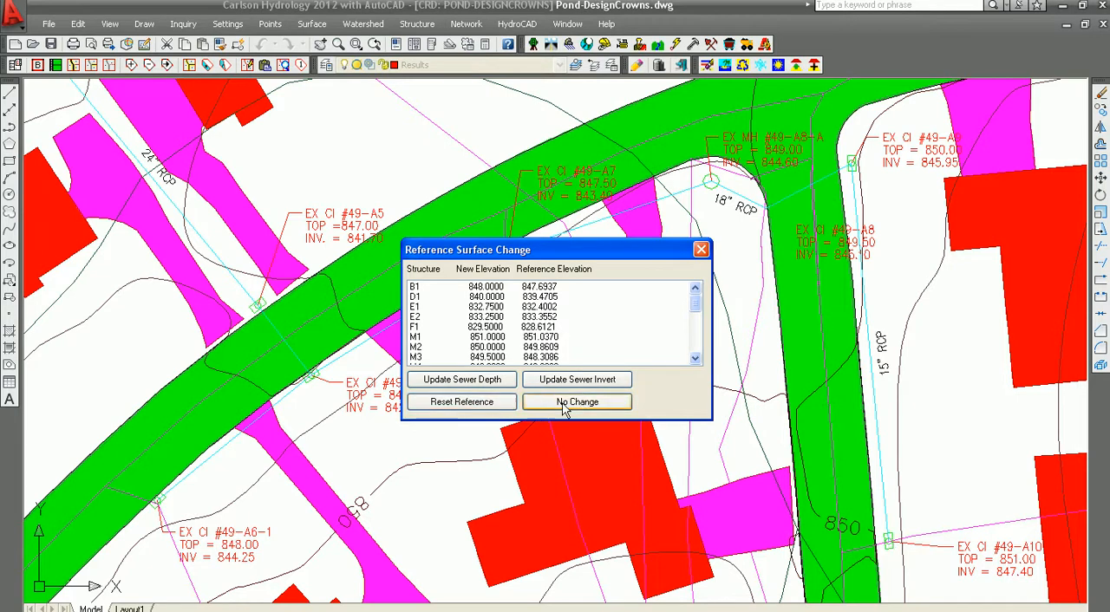
pyautogui.click(563, 403)
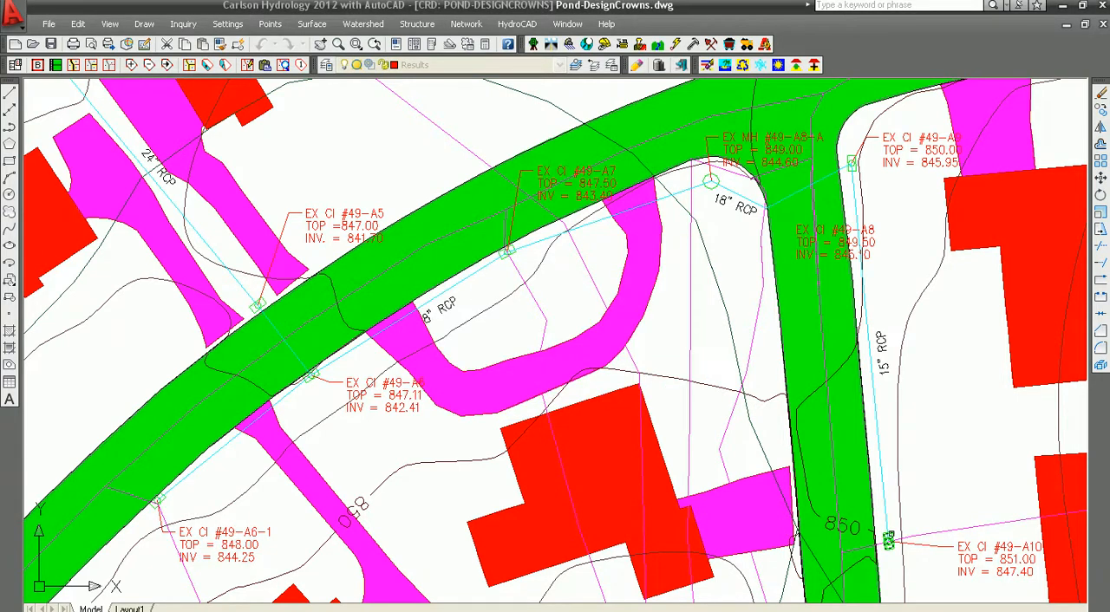
pyautogui.click(888, 539)
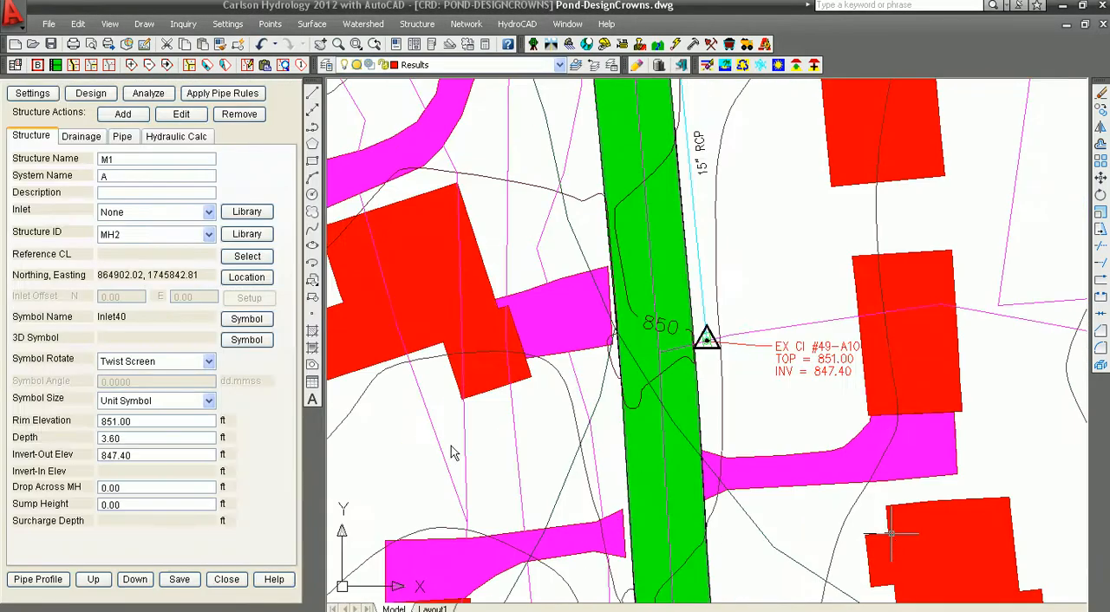
# - Move the structure editor from M1 to the next downstream structure
pyautogui.moveTo(460, 439); pyautogui.dragTo(493, 542, button='middle')
pyautogui.scroll(-2, 838, 307)
pyautogui.moveTo(832, 345)
pyautogui.mouseDown(button='middle')
pyautogui.moveTo(865, 401)
pyautogui.moveTo(931, 436)
pyautogui.mouseUp(button='middle')
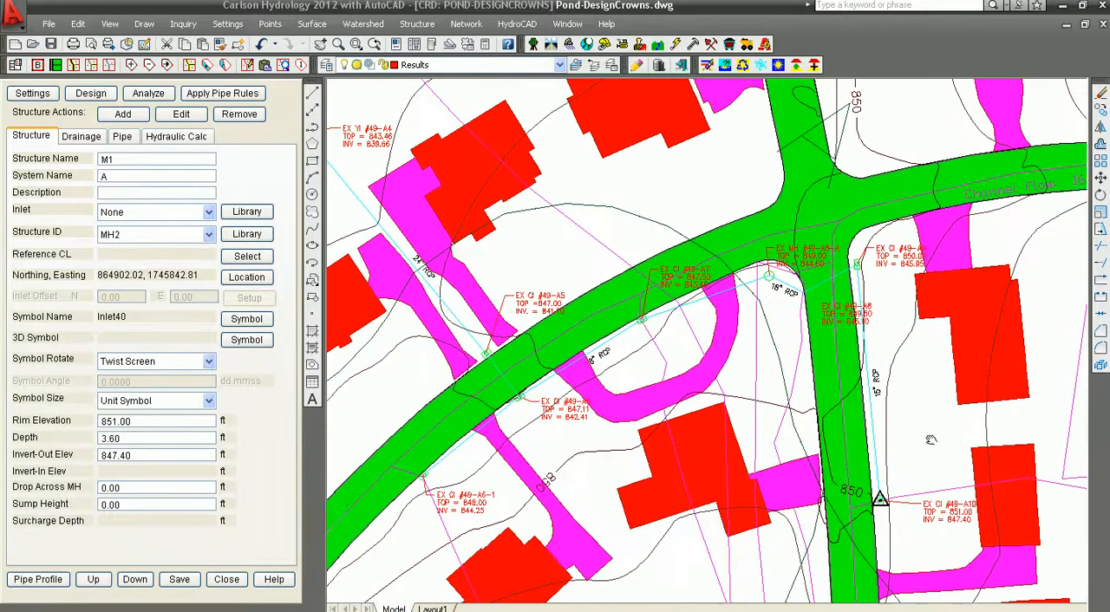
pyautogui.scroll(2, 931, 436)
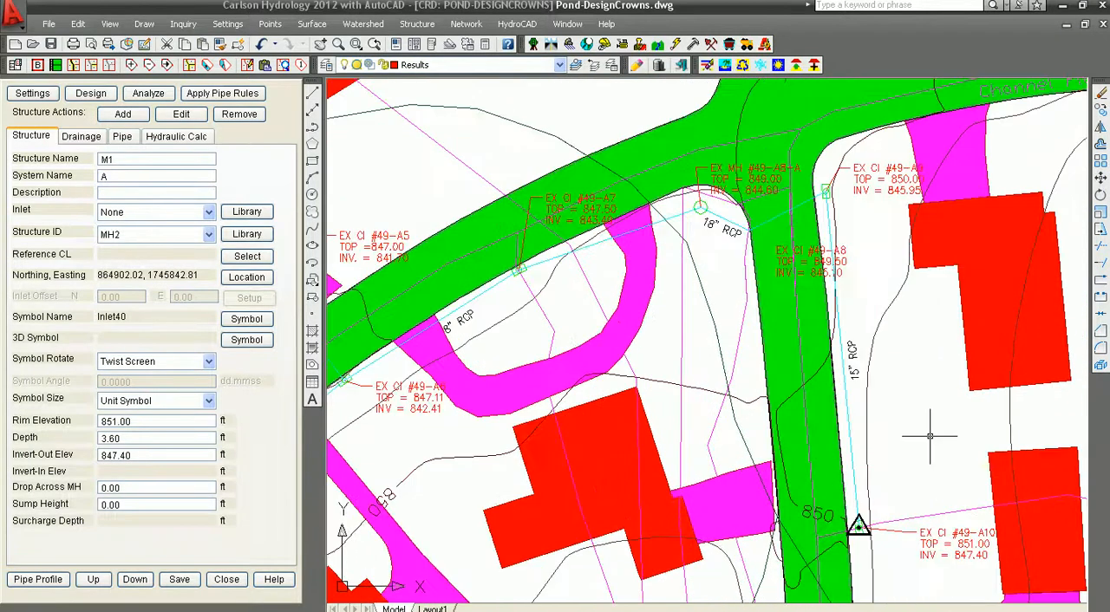
pyautogui.click(136, 581)
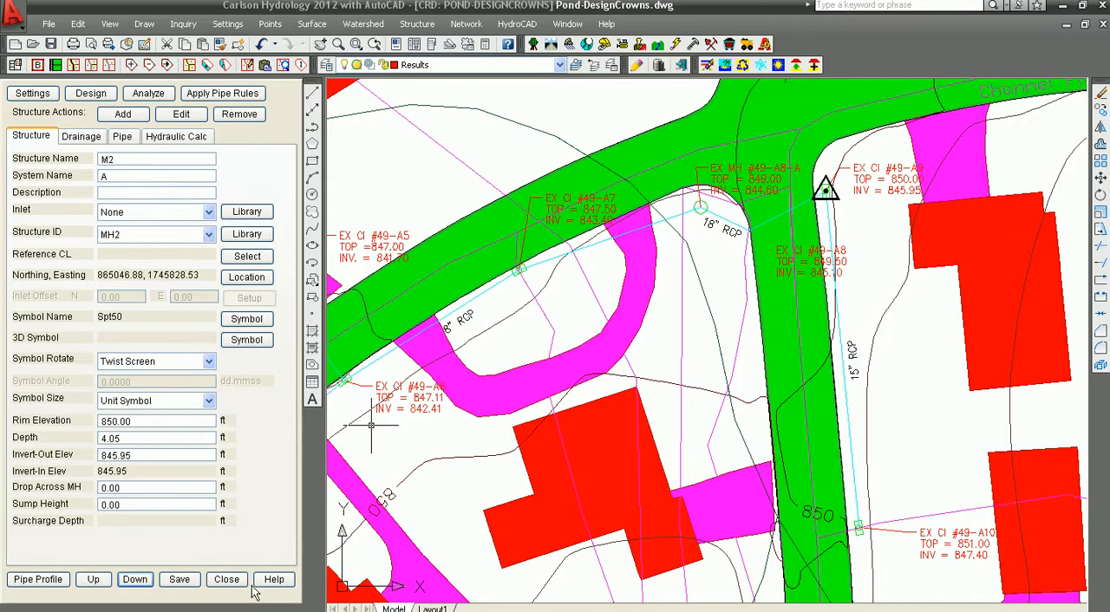
# - Examine the drawn sewer profile, checking pipe sizes, slopes, and how inverts and crowns meet at the structures from M1 to M7
pyautogui.scroll(-2, 701, 530)
pyautogui.moveTo(671, 260); pyautogui.dragTo(661, 425, button='middle')
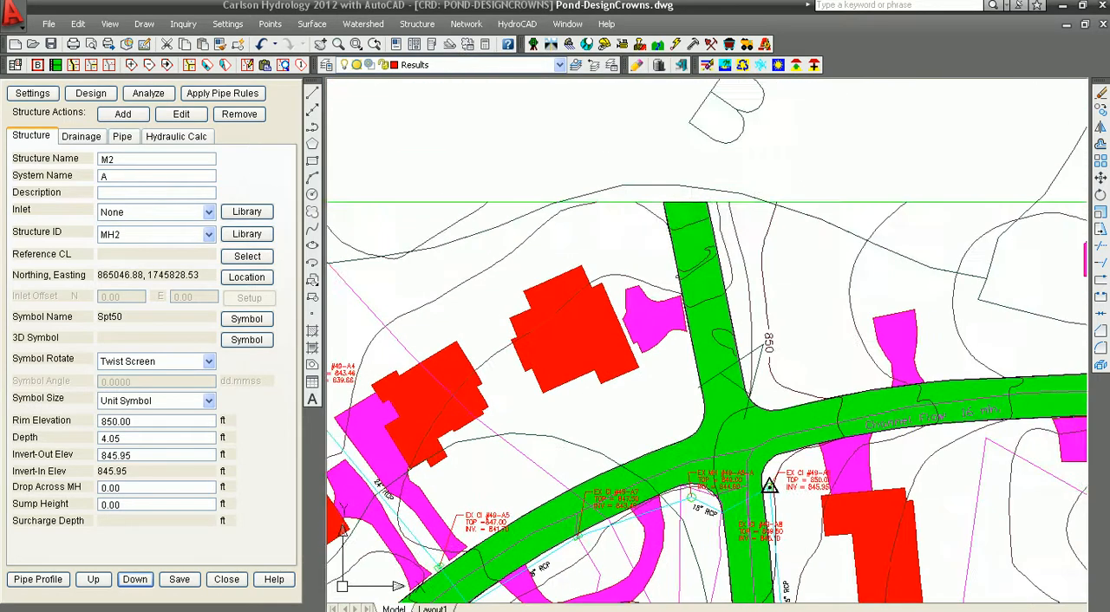
pyautogui.moveTo(672, 238); pyautogui.dragTo(685, 467, button='middle')
pyautogui.scroll(-2, 687, 315)
pyautogui.moveTo(655, 231); pyautogui.dragTo(983, 409, button='middle')
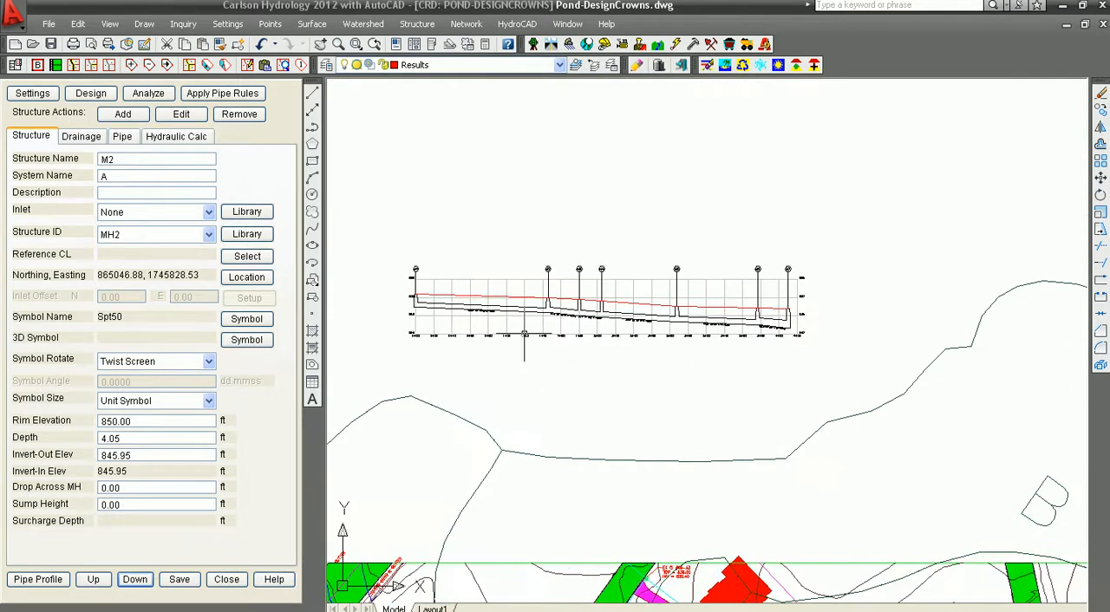
pyautogui.scroll(3, 466, 320)
pyautogui.scroll(2, 460, 303)
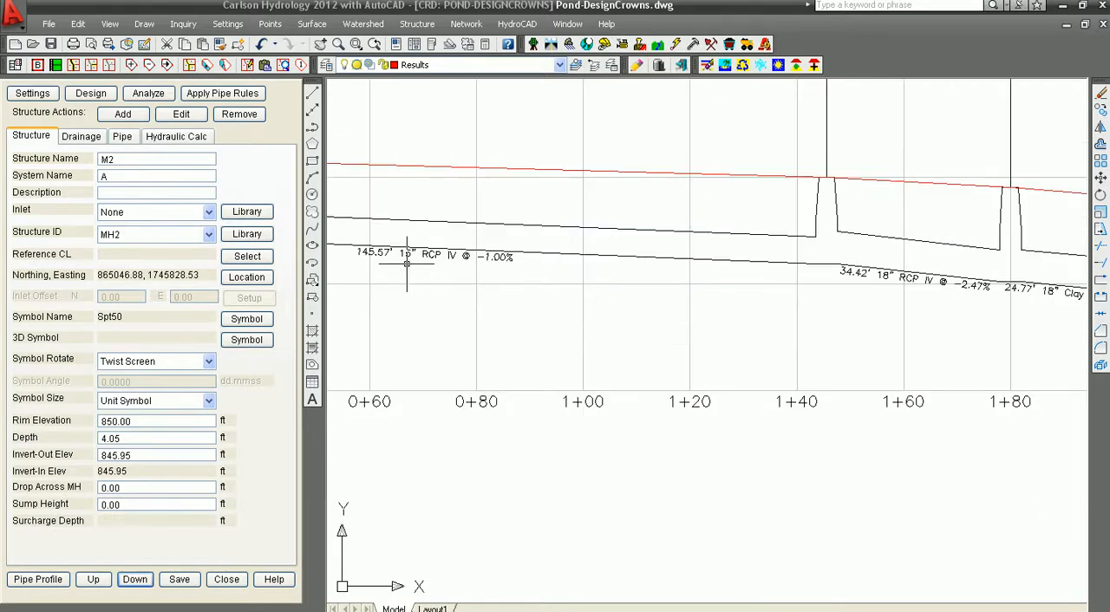
pyautogui.moveTo(465, 308)
pyautogui.mouseDown(button='middle')
pyautogui.moveTo(853, 347)
pyautogui.moveTo(416, 338)
pyautogui.mouseUp(button='middle')
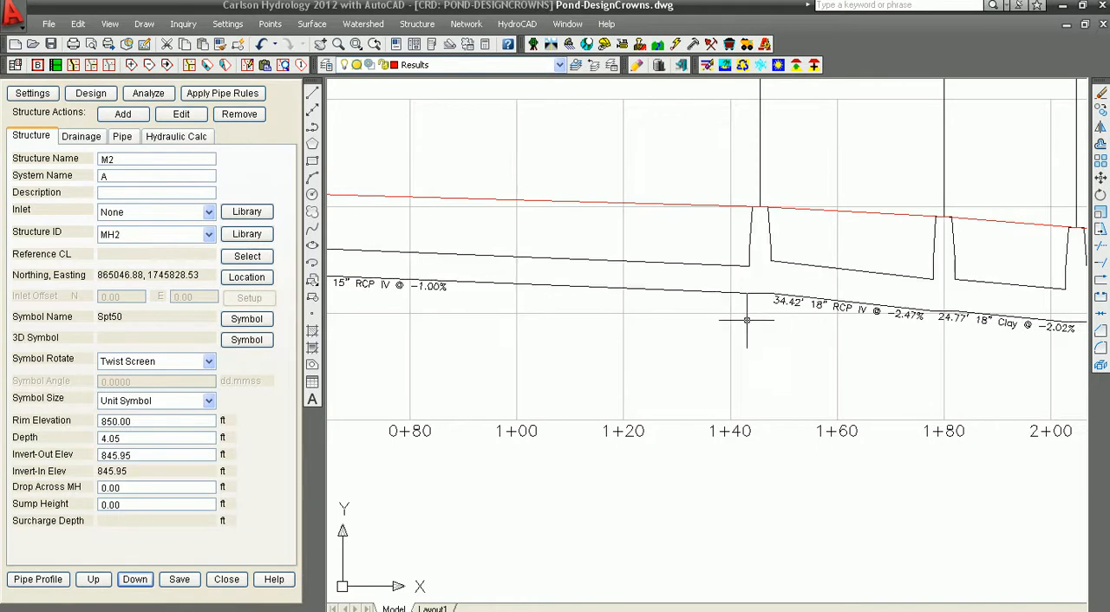
pyautogui.moveTo(828, 347); pyautogui.dragTo(512, 342, button='middle')
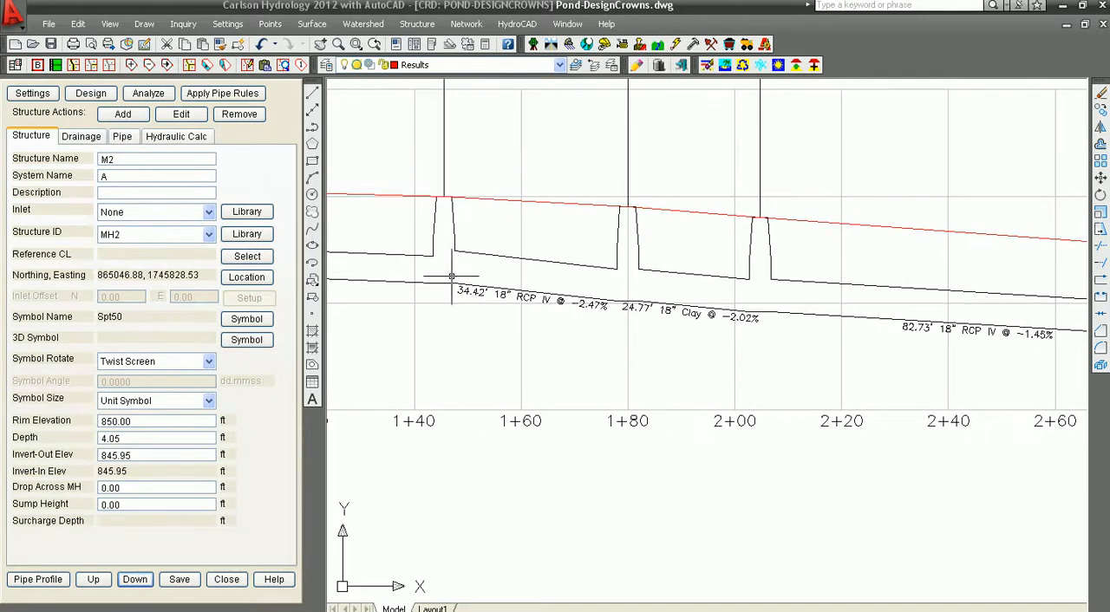
pyautogui.moveTo(723, 372); pyautogui.dragTo(485, 364, button='middle')
pyautogui.moveTo(798, 367); pyautogui.dragTo(443, 371, button='middle')
pyautogui.moveTo(867, 433); pyautogui.dragTo(551, 449, button='middle')
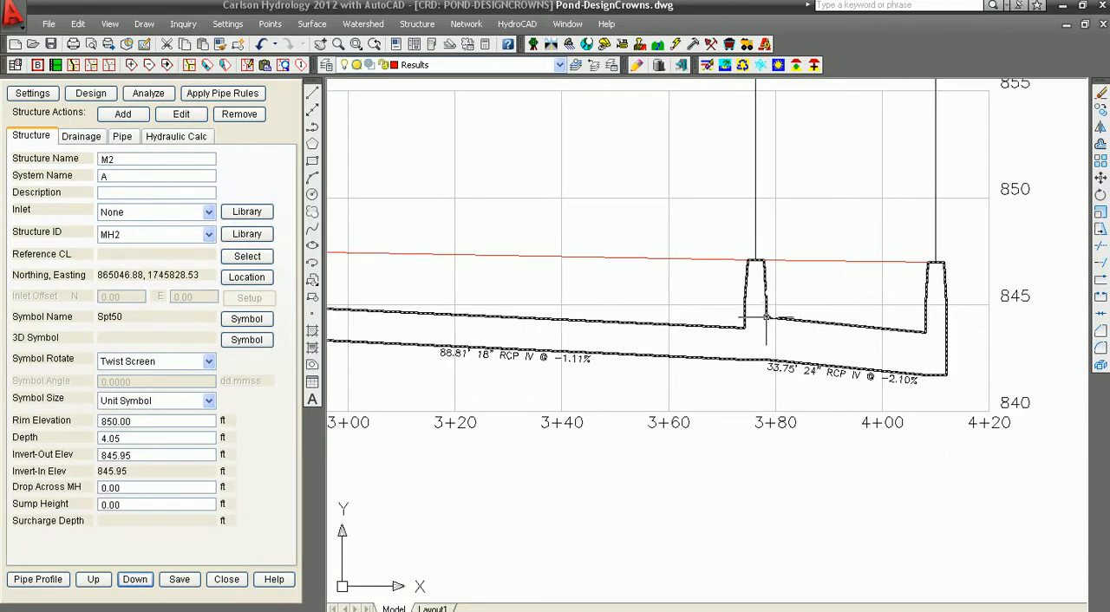
pyautogui.scroll(-3, 651, 330)
pyautogui.moveTo(547, 320); pyautogui.dragTo(839, 347, button='middle')
pyautogui.scroll(-4, 581, 347)
pyautogui.moveTo(546, 342); pyautogui.dragTo(780, 379, button='middle')
pyautogui.scroll(3, 636, 370)
pyautogui.scroll(2, 636, 370)
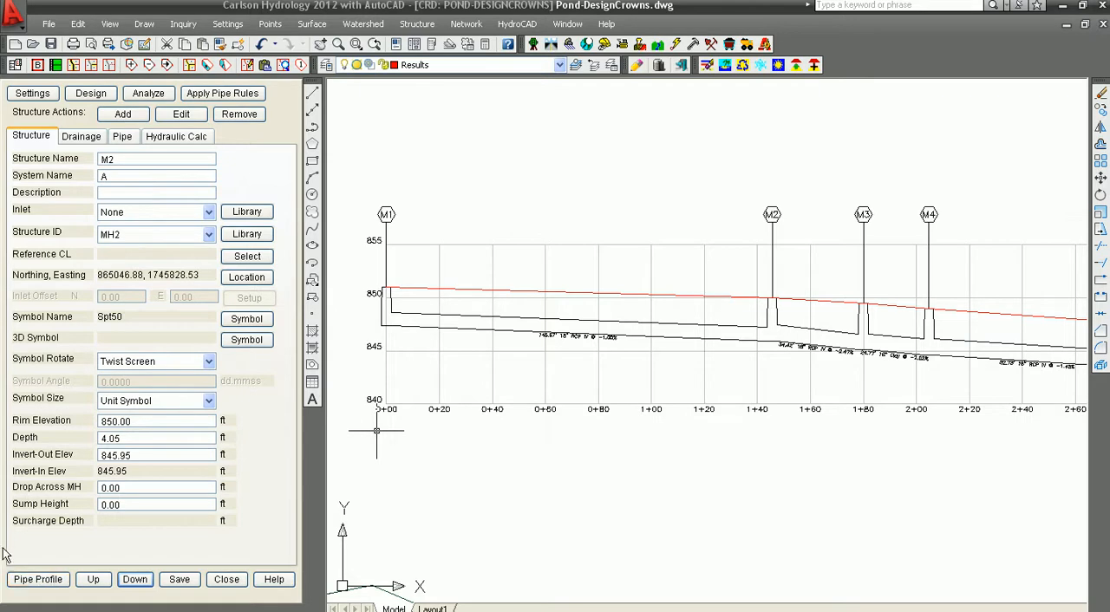
# - View and accept the pipe profile, and close the structure editor without updating the drawn M1 to M7 profile
pyautogui.click(37, 579)
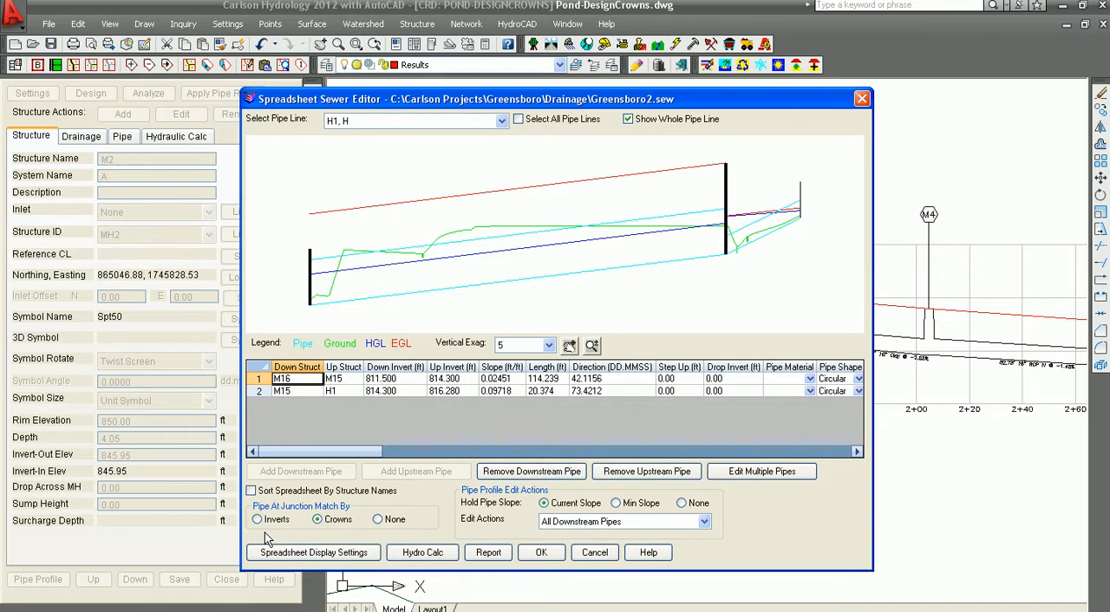
pyautogui.click(537, 559)
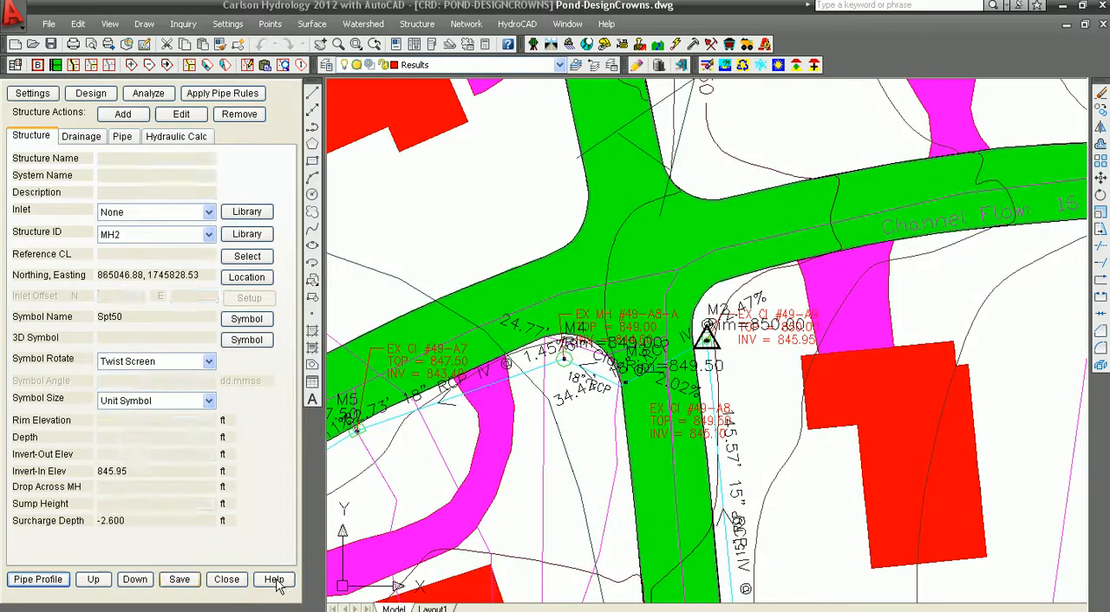
pyautogui.click(223, 581)
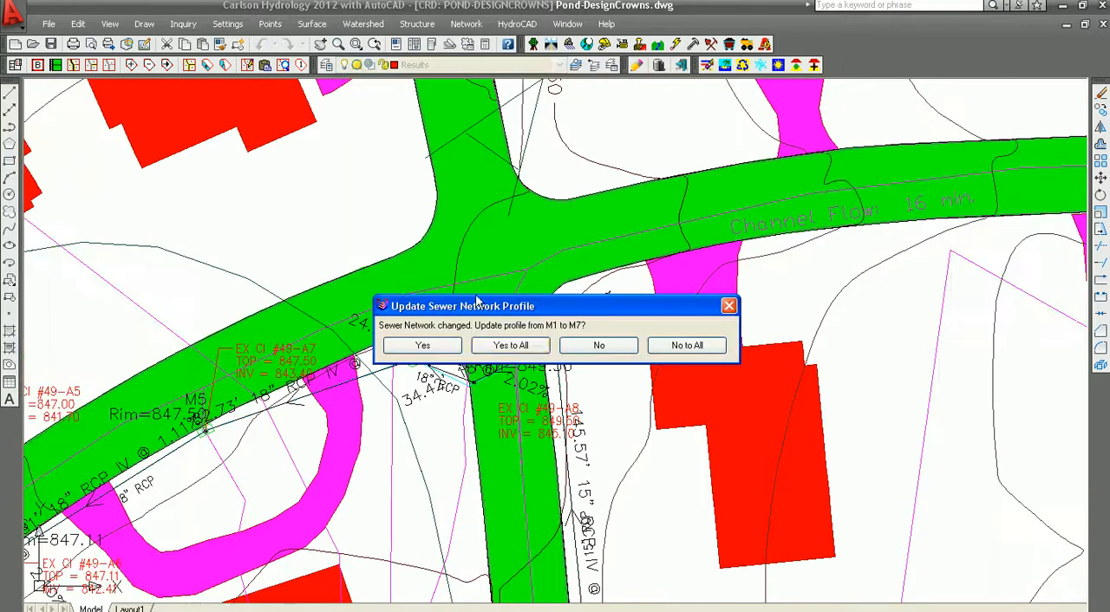
pyautogui.click(599, 345)
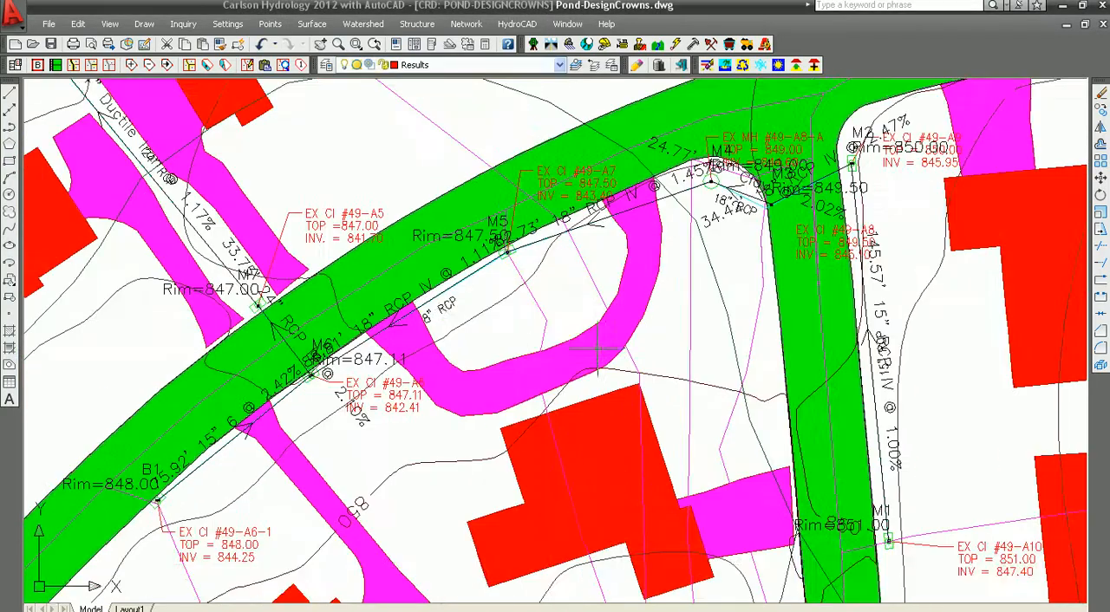
# - Inspect the complete M1 to M7 sewer profile in the drawing
pyautogui.moveTo(572, 193); pyautogui.dragTo(552, 404, button='middle')
pyautogui.scroll(-5, 546, 356)
pyautogui.moveTo(555, 206)
pyautogui.mouseDown(button='middle')
pyautogui.moveTo(550, 409)
pyautogui.moveTo(782, 428)
pyautogui.mouseUp(button='middle')
pyautogui.scroll(2, 550, 408)
pyautogui.moveTo(388, 367); pyautogui.dragTo(785, 483, button='middle')
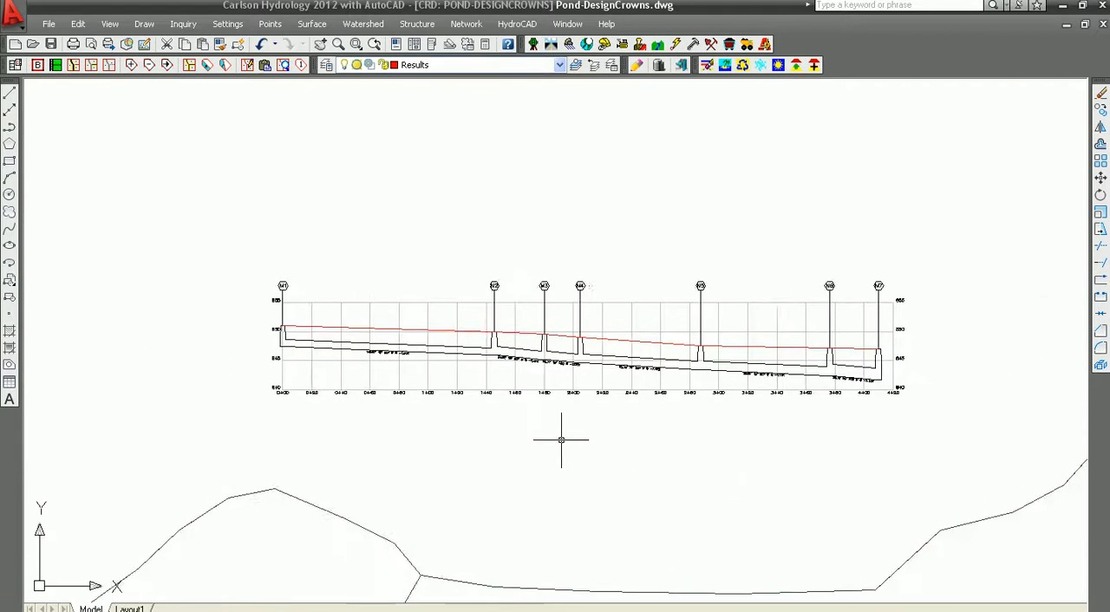
pyautogui.scroll(4, 563, 441)
pyautogui.scroll(-2, 552, 401)
pyautogui.moveTo(570, 394); pyautogui.dragTo(503, 446, button='middle')
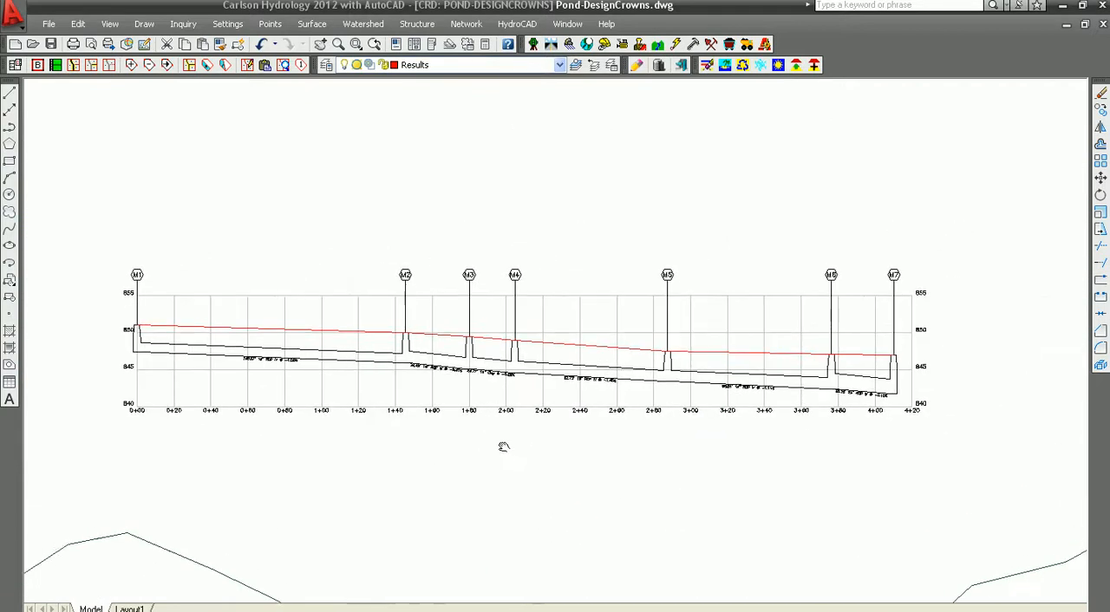
# - List all pipe lines in the SpreadSheet Sewer Editor and select the pipe running from M1 to M2
pyautogui.click(465, 25)
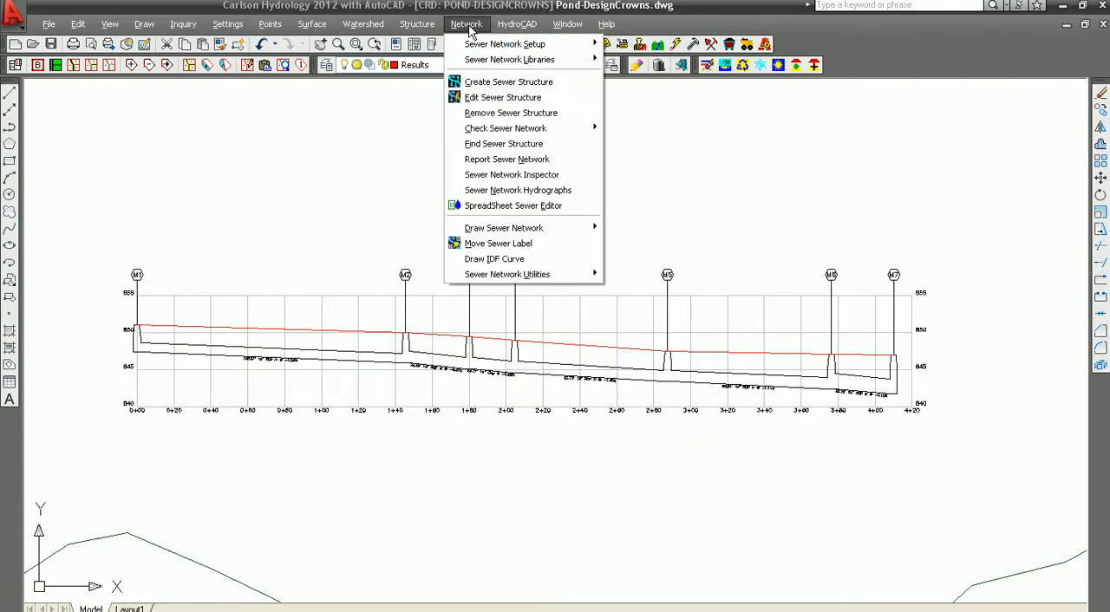
pyautogui.click(479, 208)
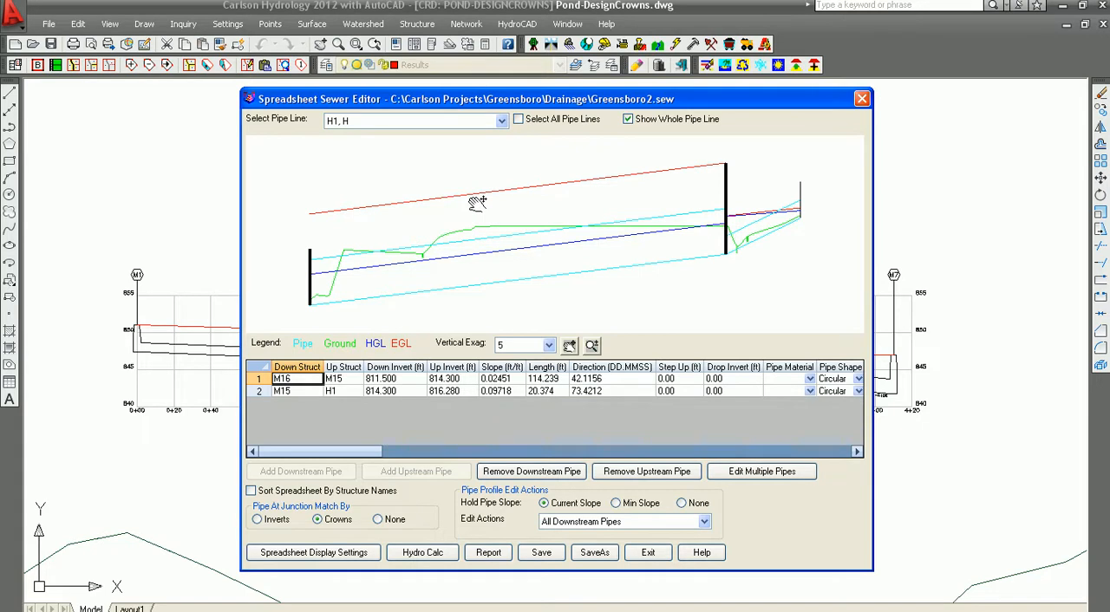
pyautogui.click(518, 119)
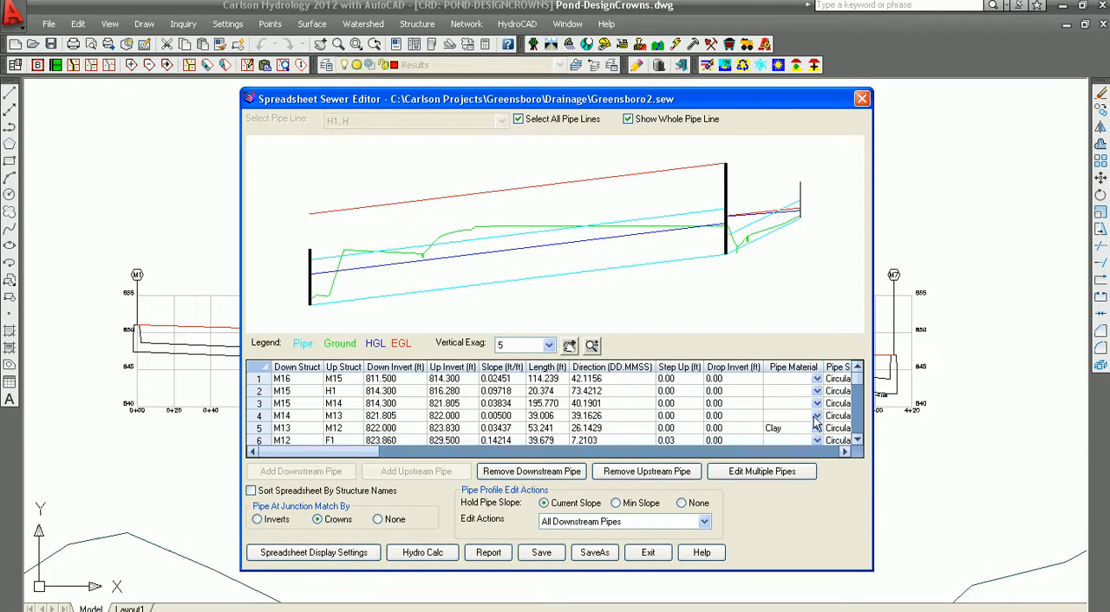
pyautogui.moveTo(856, 429); pyautogui.dragTo(856, 432)
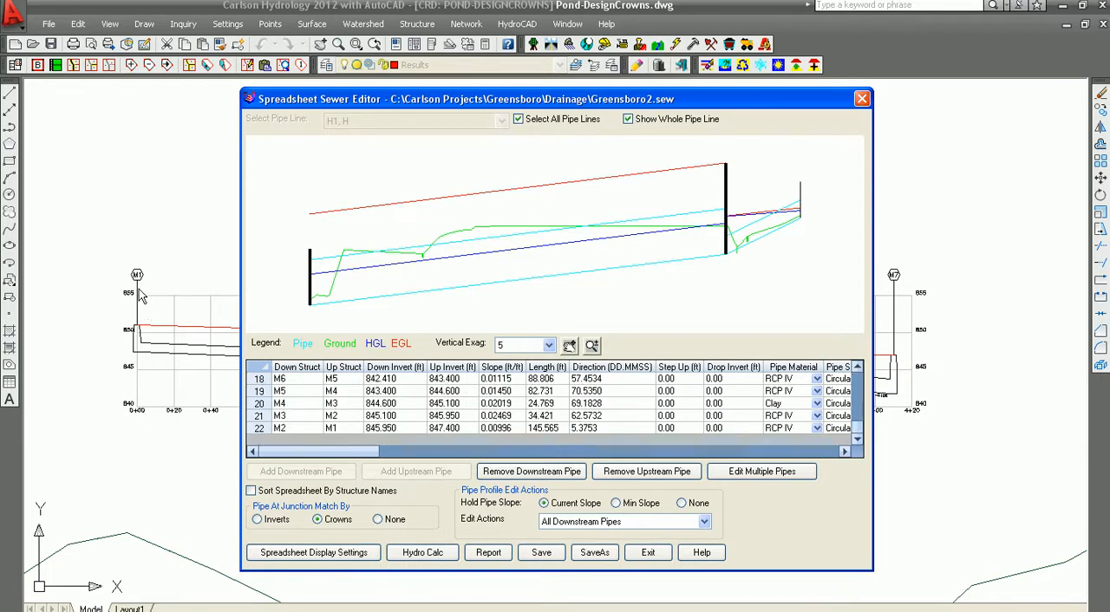
pyautogui.moveTo(512, 103); pyautogui.dragTo(553, 404)
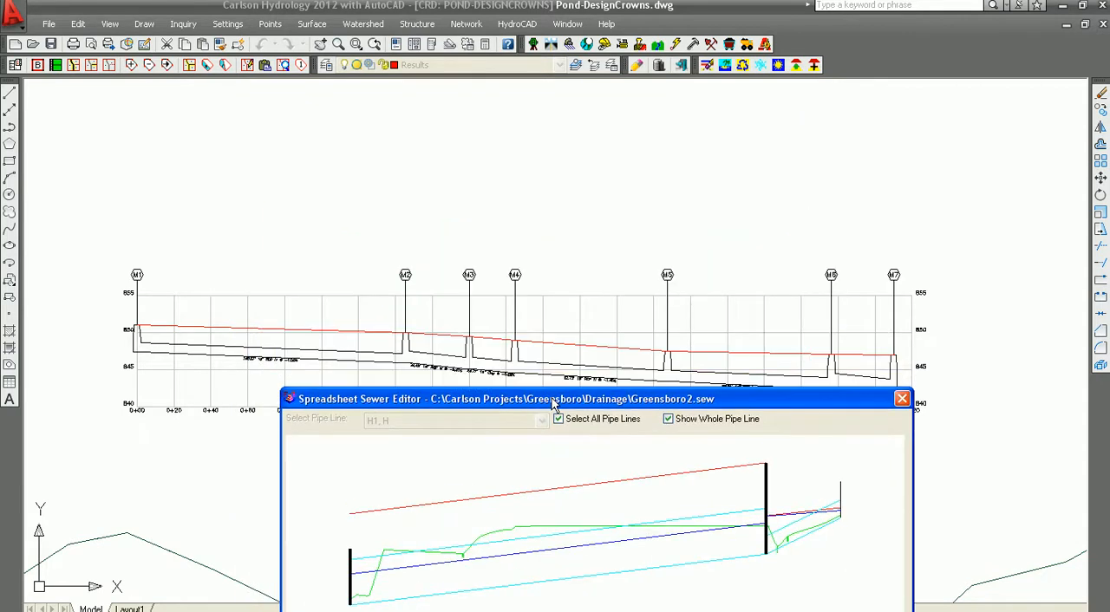
pyautogui.moveTo(644, 399); pyautogui.dragTo(625, 104)
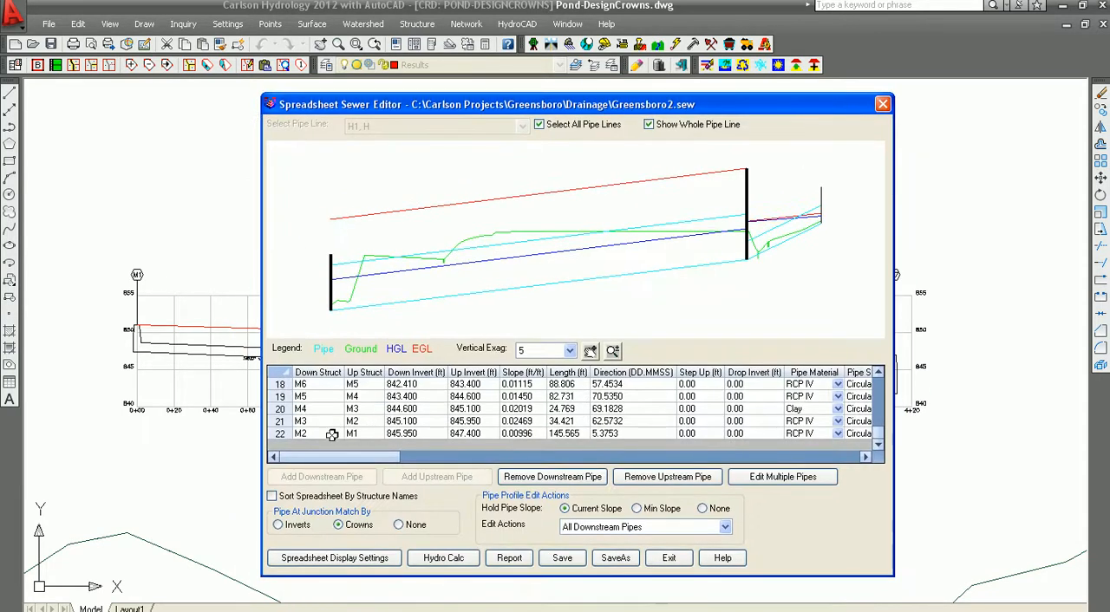
pyautogui.click(309, 433)
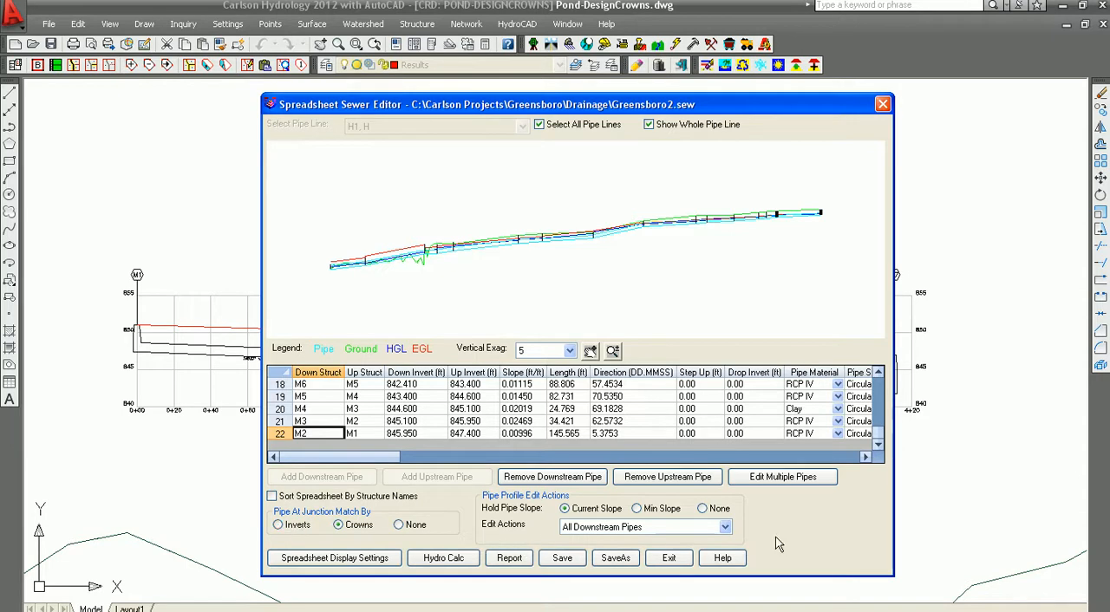
# - Set the upstream invert of the M1 to M2 pipe to 847.042 ft, applying the edit to all downstream pipes
pyautogui.click(725, 528)
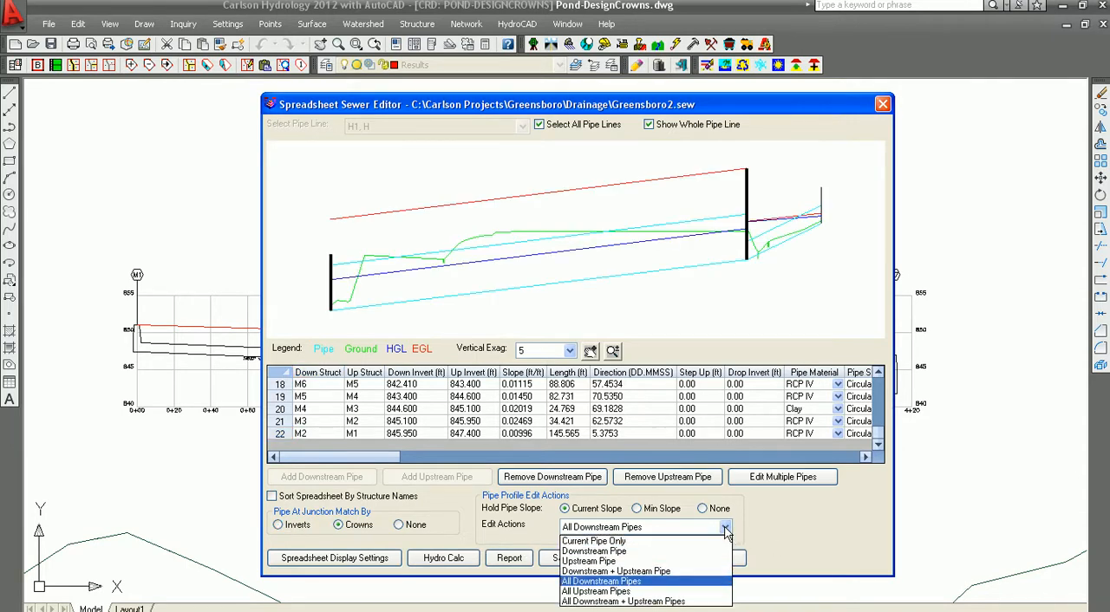
pyautogui.click(604, 583)
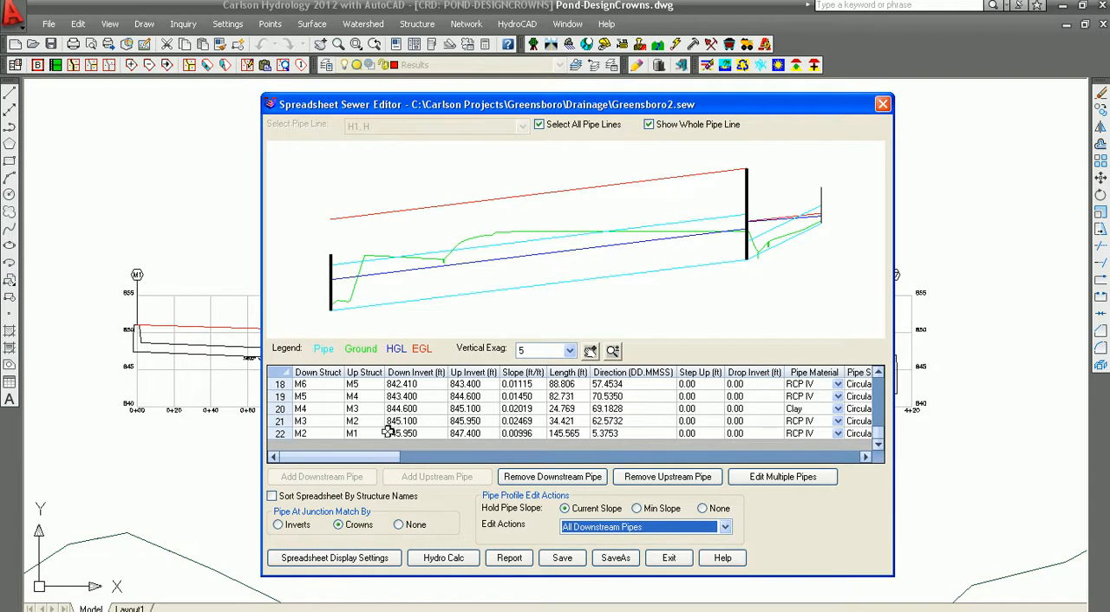
pyautogui.click(483, 434)
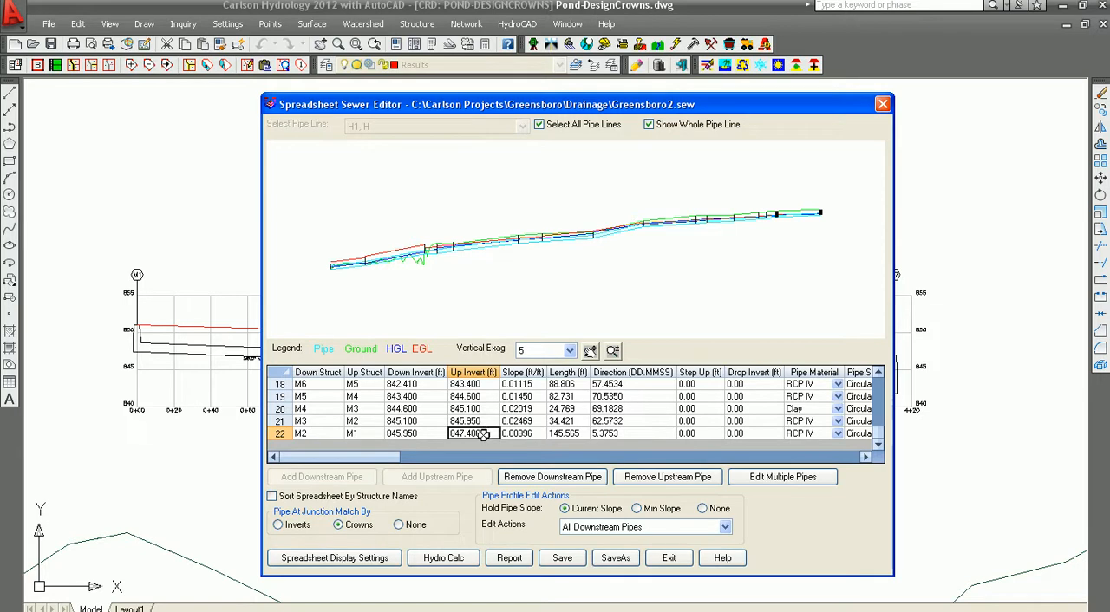
pyautogui.write('847')
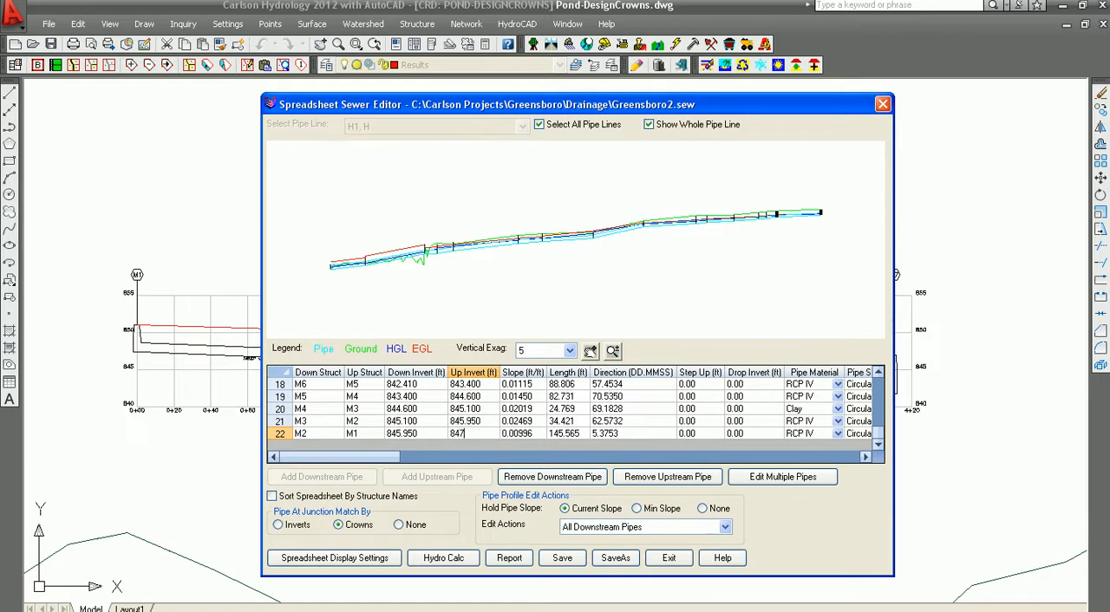
pyautogui.write('.042')
pyautogui.click(502, 435)
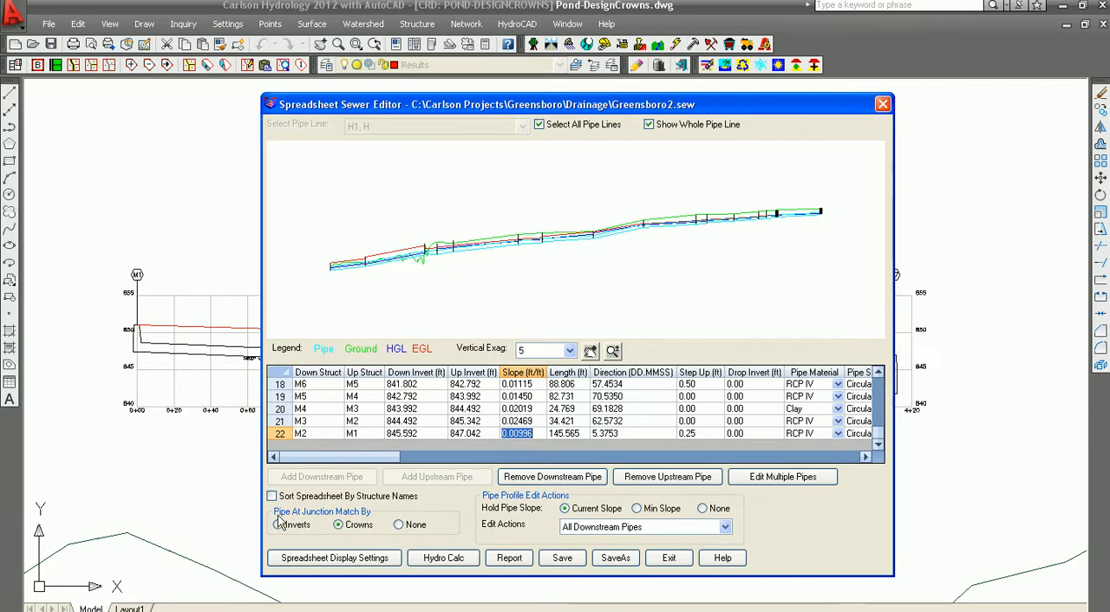
# - Save the sewer network with the drawn M1 to M7 profile updated, and exit the Spreadsheet Sewer Editor
pyautogui.click(564, 557)
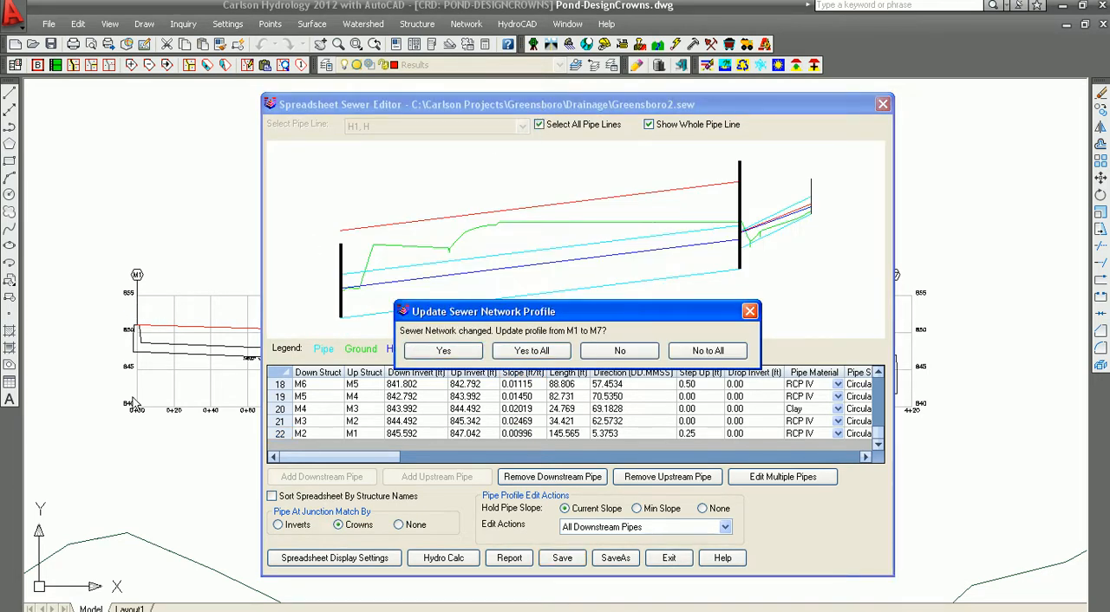
pyautogui.click(443, 352)
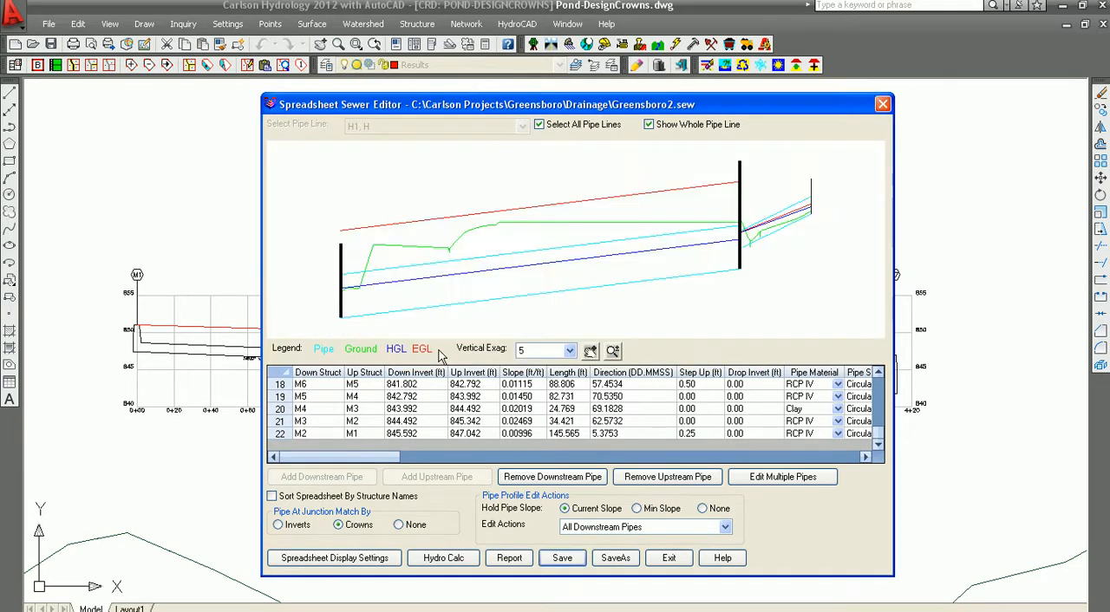
pyautogui.click(669, 560)
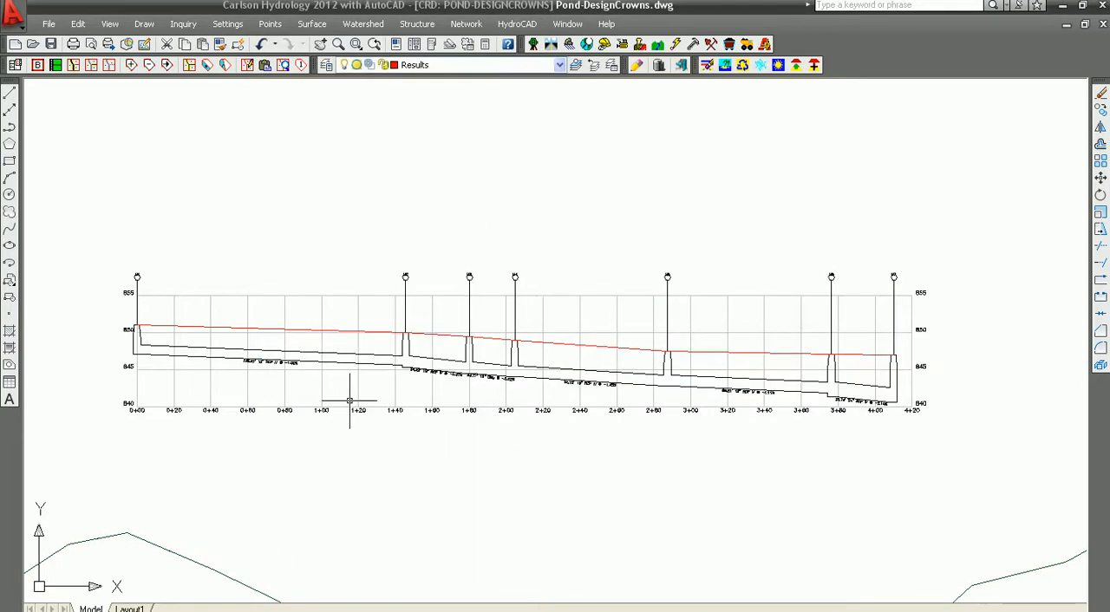
# - Examine how the pipe crowns and inverts meet at each structure from M2 to M7 in the drawn sewer profile
pyautogui.scroll(3, 382, 388)
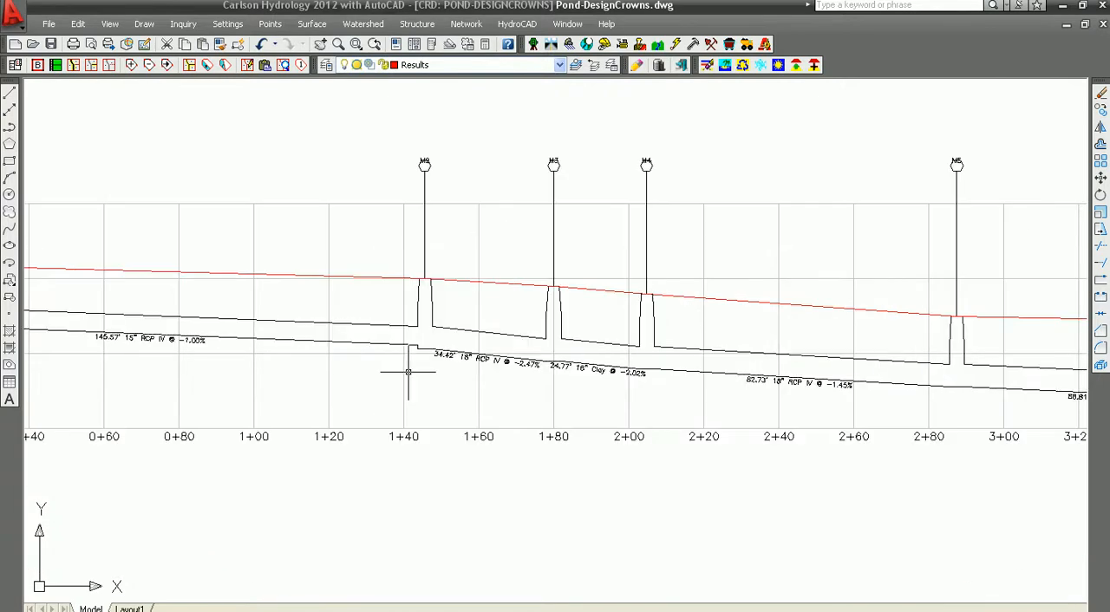
pyautogui.scroll(2, 404, 376)
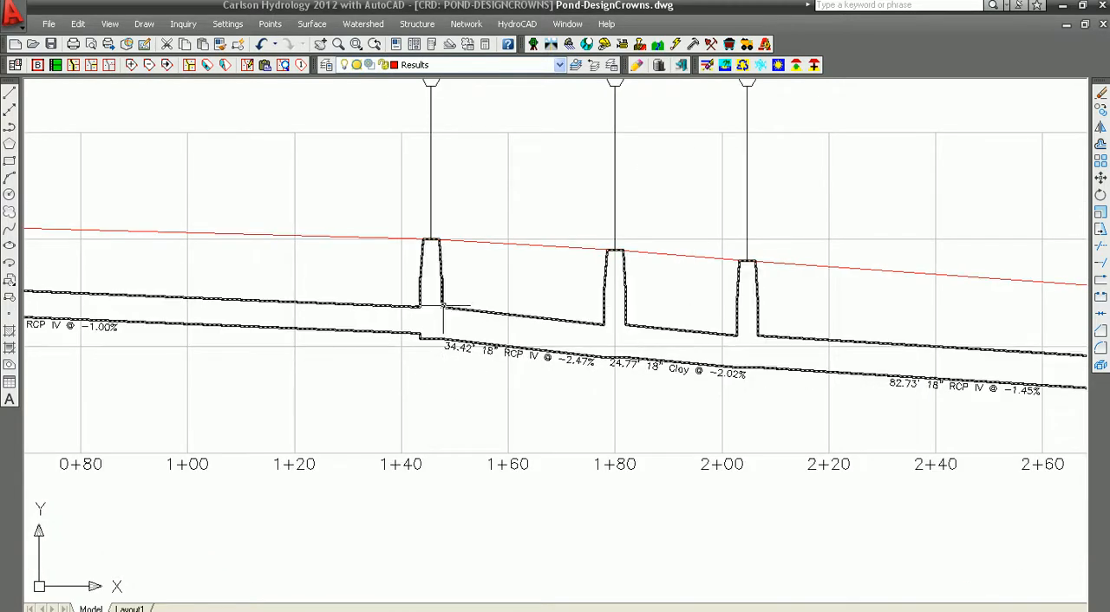
pyautogui.scroll(2, 495, 316)
pyautogui.scroll(-4, 423, 314)
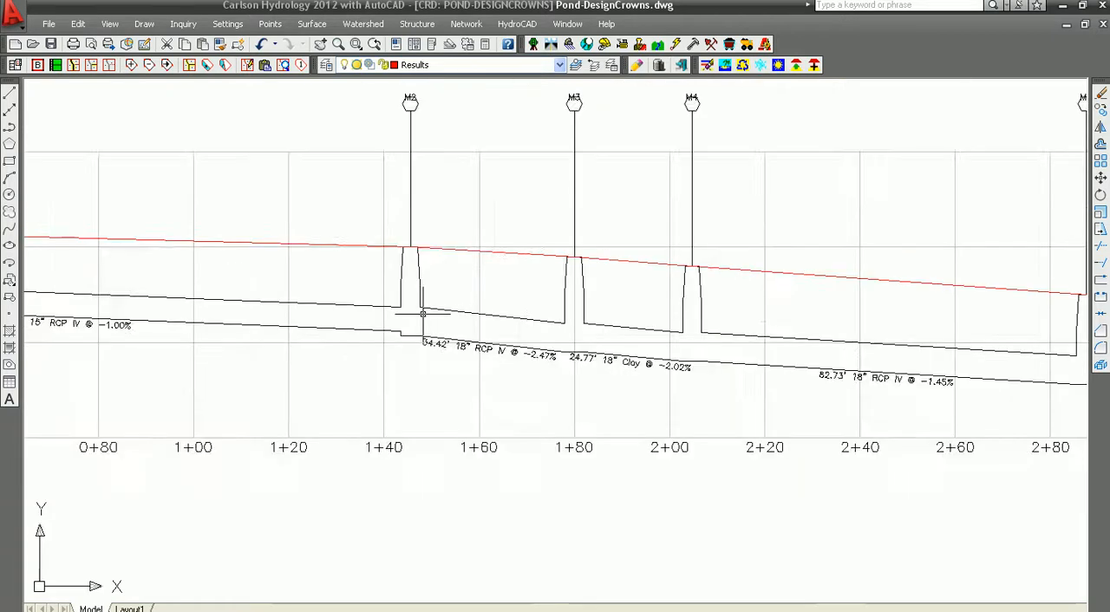
pyautogui.scroll(5, 423, 314)
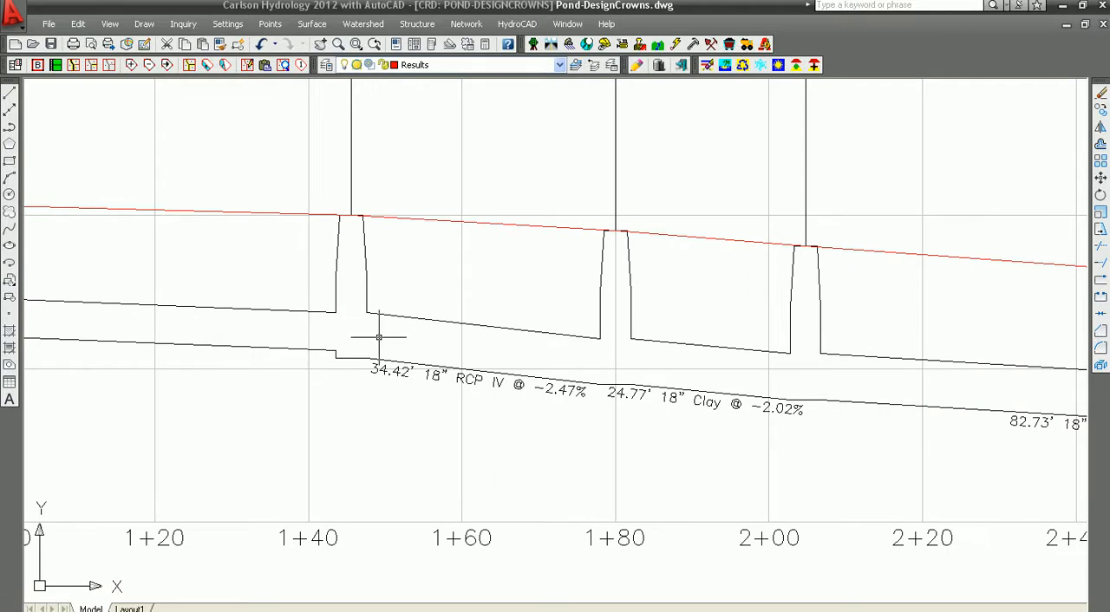
pyautogui.moveTo(721, 361); pyautogui.dragTo(304, 340, button='middle')
pyautogui.moveTo(788, 352); pyautogui.dragTo(364, 335, button='middle')
pyautogui.moveTo(788, 346)
pyautogui.mouseDown(button='middle')
pyautogui.moveTo(633, 352)
pyautogui.moveTo(525, 389)
pyautogui.moveTo(392, 350)
pyautogui.mouseUp(button='middle')
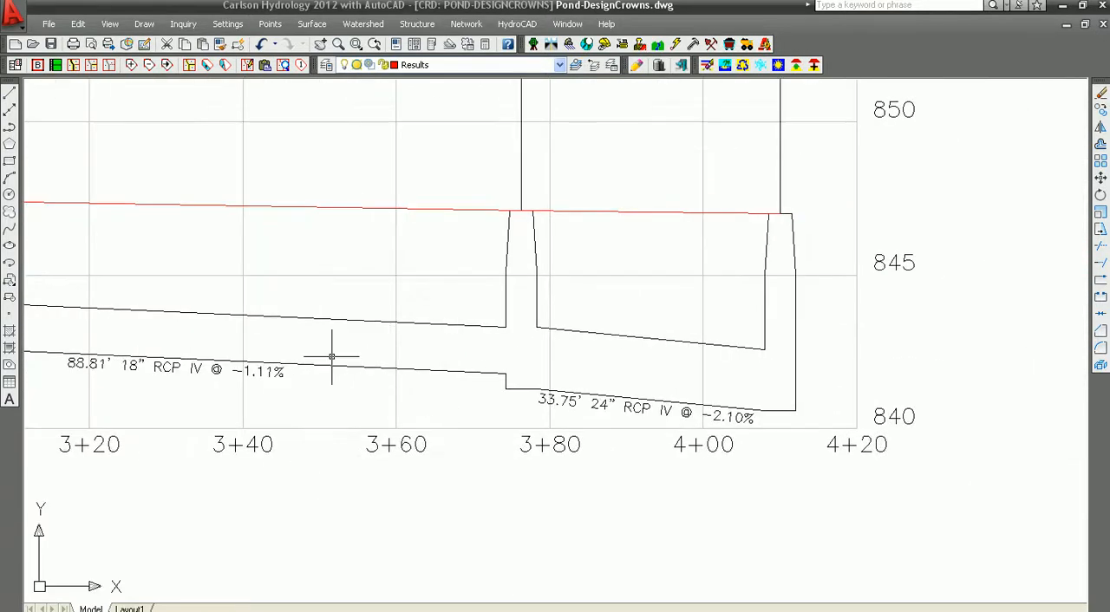